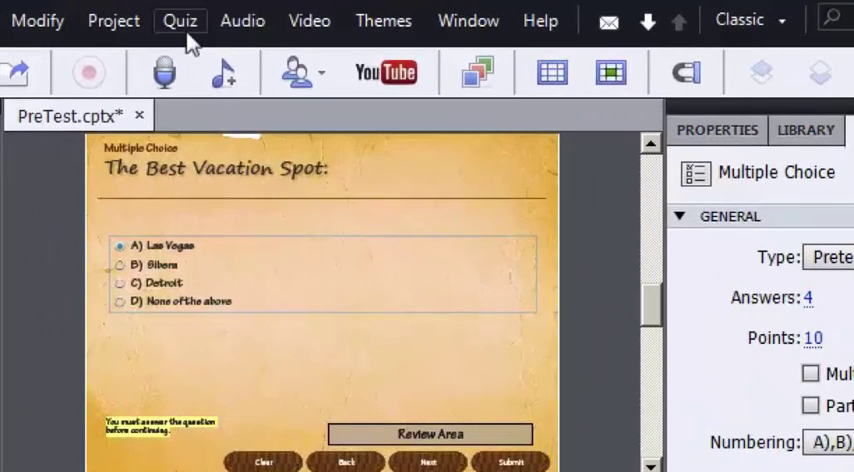
Step: Reach the Quiz menu to start adding pretest question slides
click(181, 21)
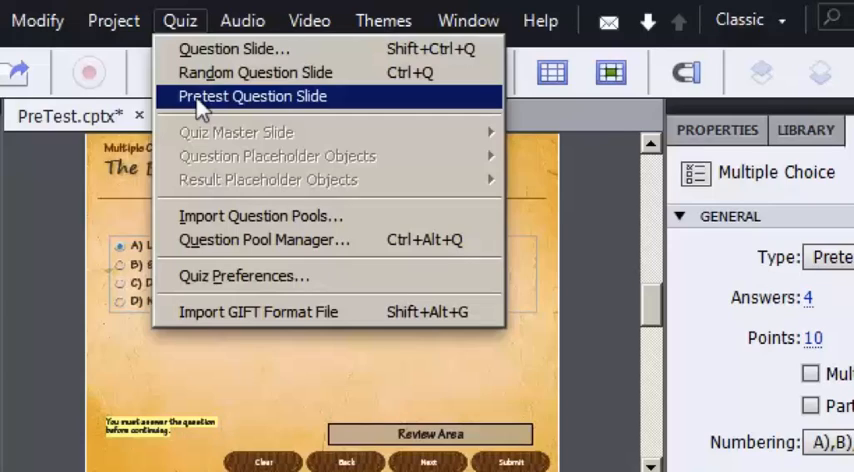
Step: Insert one Multiple Choice and one True/False pretest question slide
click(252, 96)
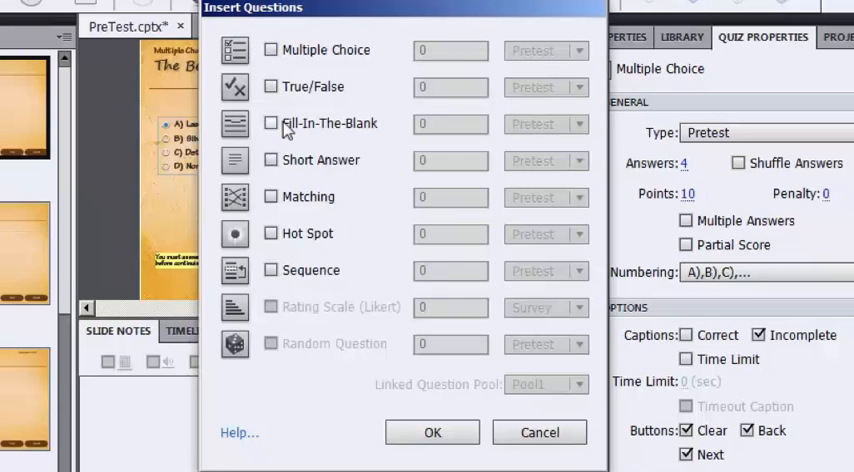
click(271, 50)
click(271, 86)
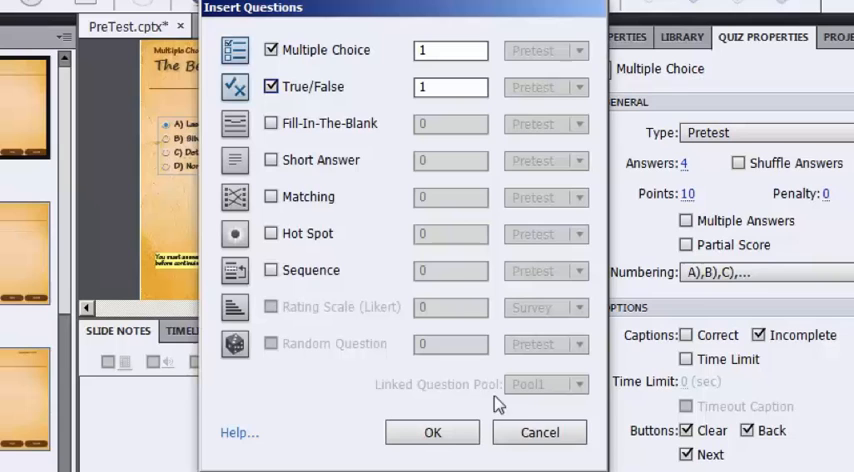
click(535, 435)
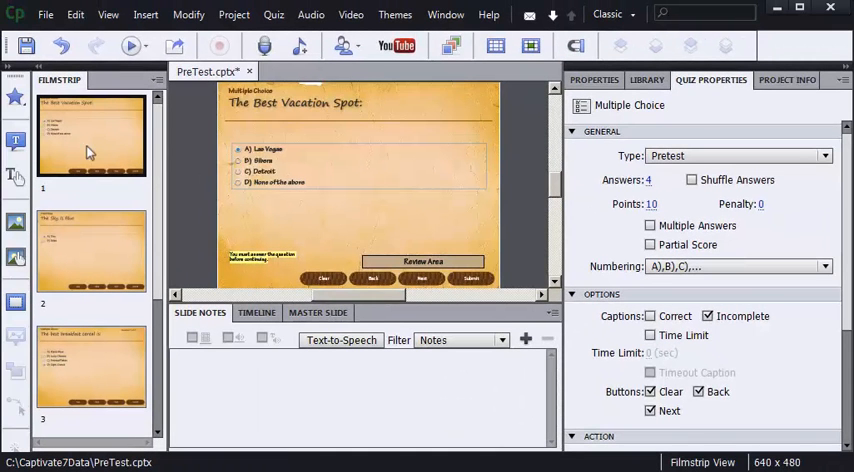
Step: View The Sky Is Blue slide, then the breakfast cereal question at 150% magnification
click(72, 247)
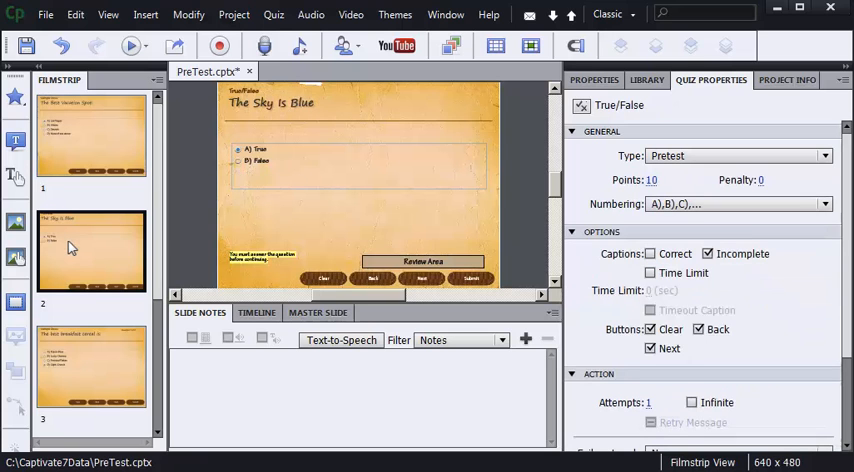
click(85, 347)
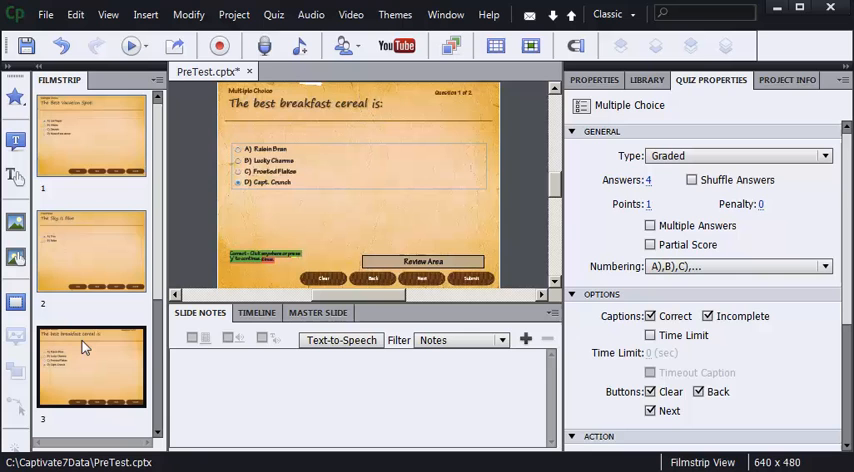
click(108, 14)
mouse_move(134, 60)
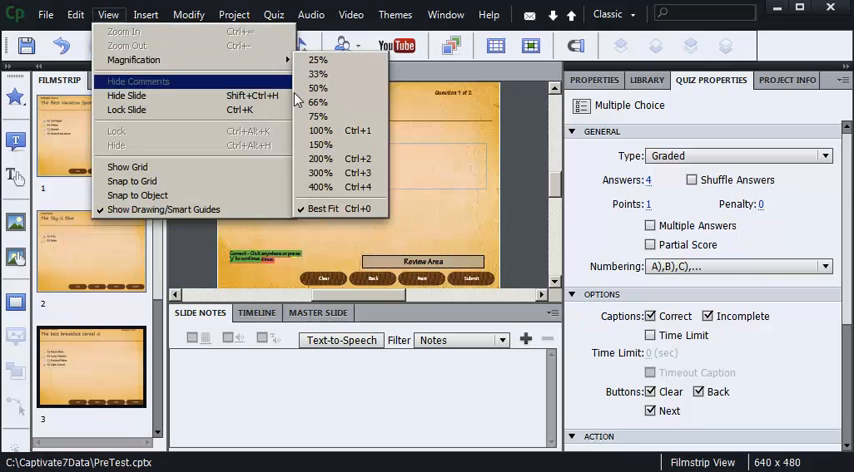
click(321, 144)
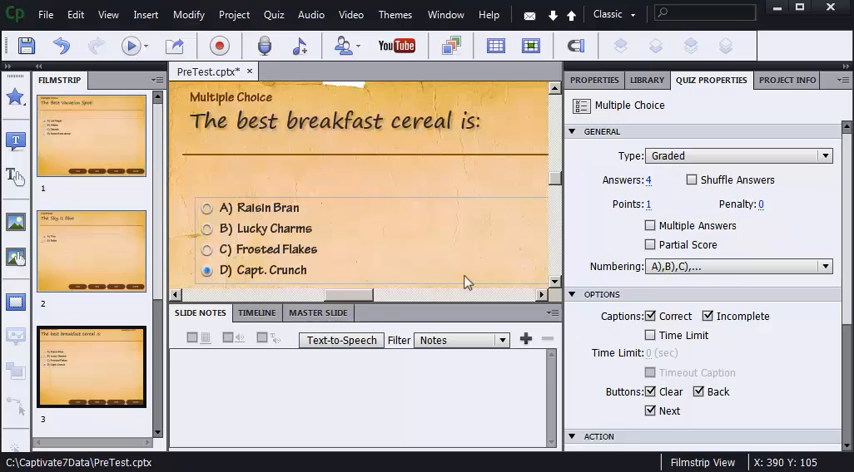
drag(348, 293, 374, 293)
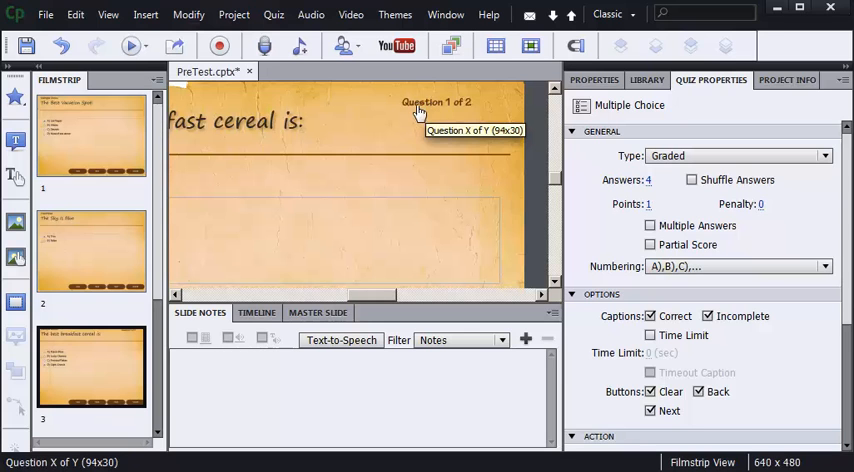
click(278, 17)
click(305, 167)
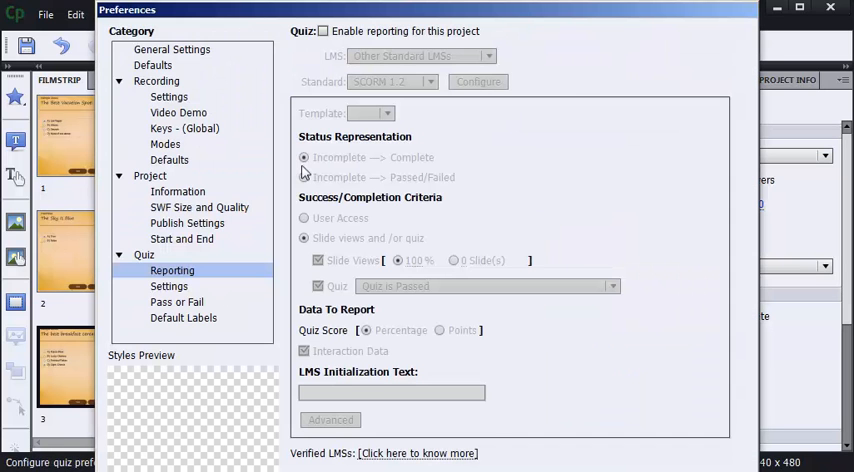
click(168, 286)
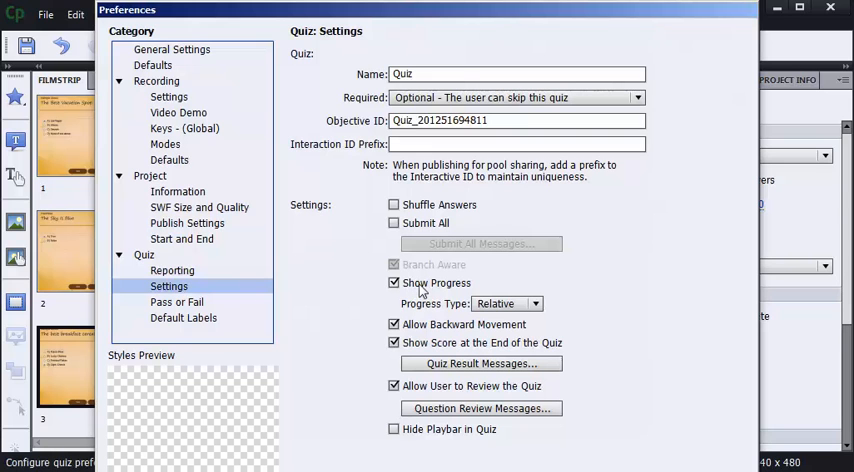
key(Escape)
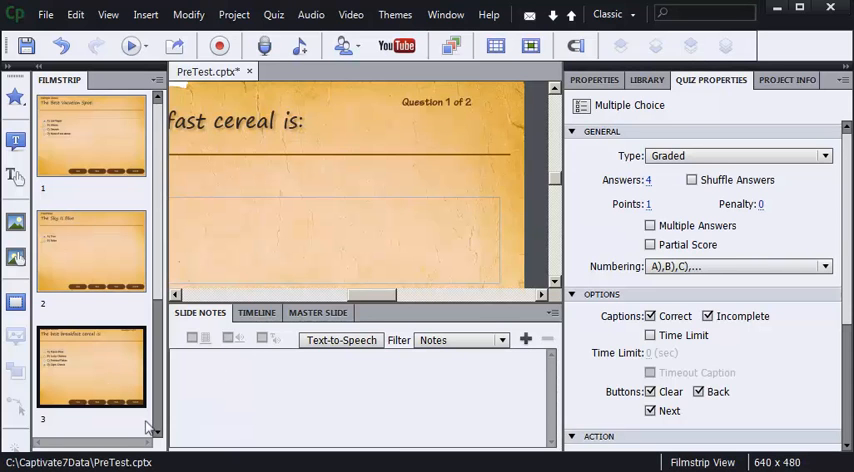
scroll(114, 400, down, 2)
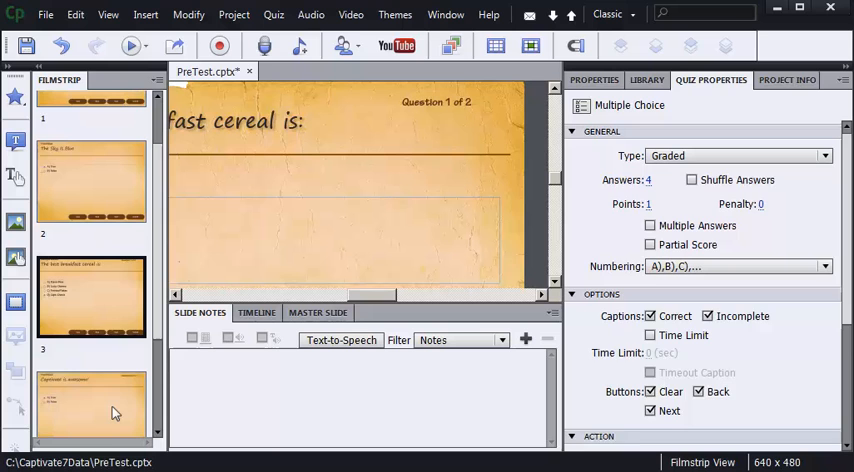
Step: Review the graded True/False slide and both pretest slides, ending on the vacation spot question
click(114, 412)
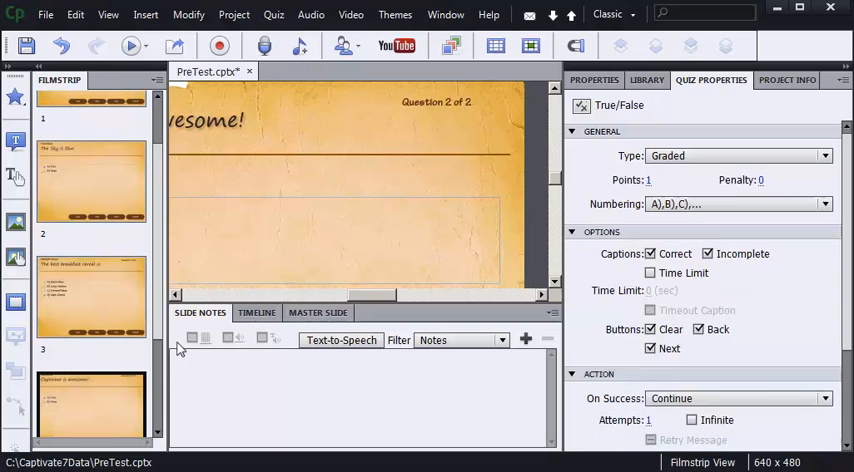
scroll(100, 200, up, 2)
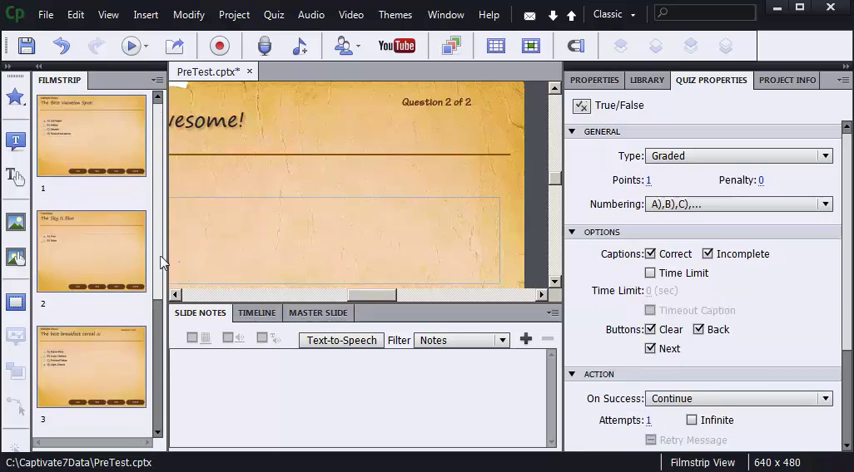
click(104, 147)
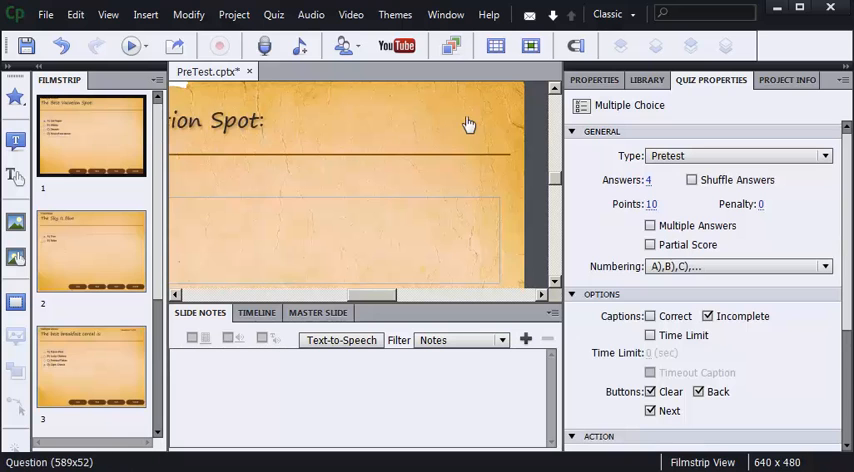
click(82, 243)
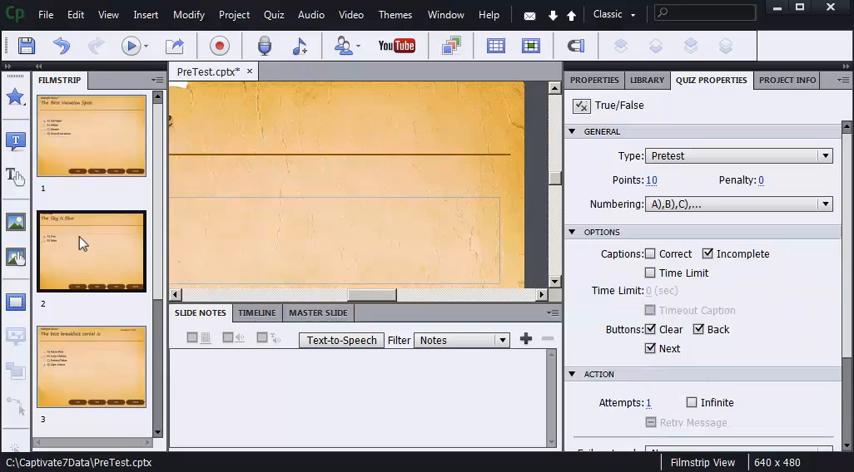
click(397, 137)
scroll(397, 137, down, 2)
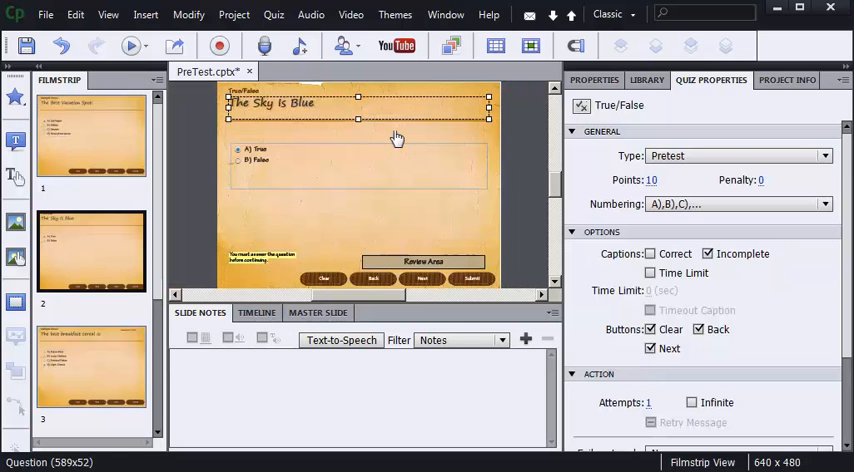
click(86, 115)
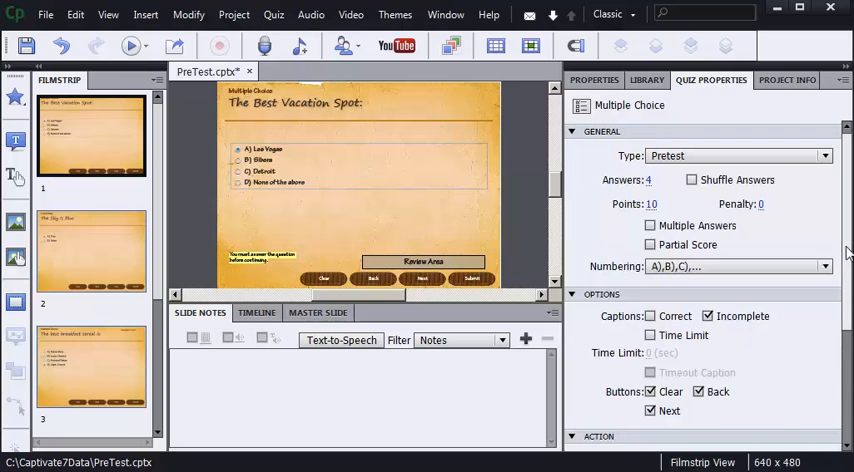
drag(848, 250, 848, 395)
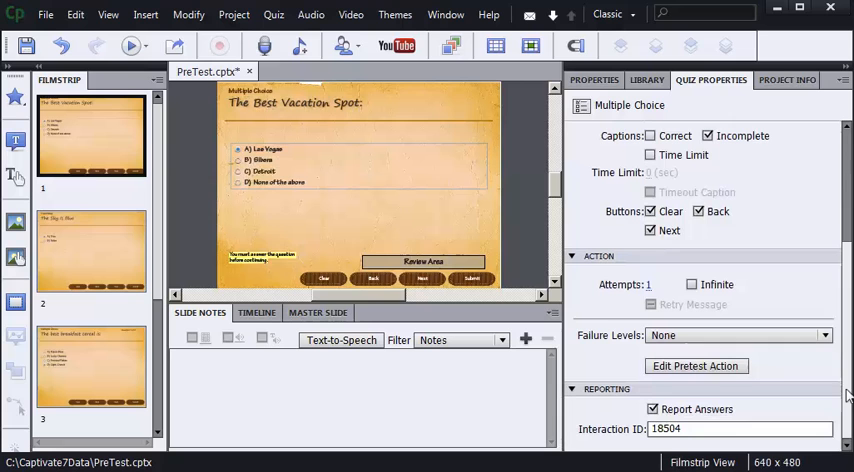
click(695, 366)
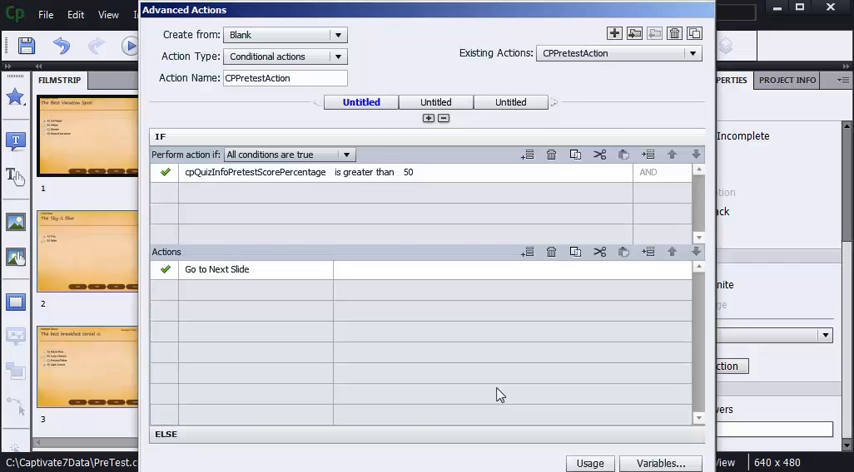
key(Escape)
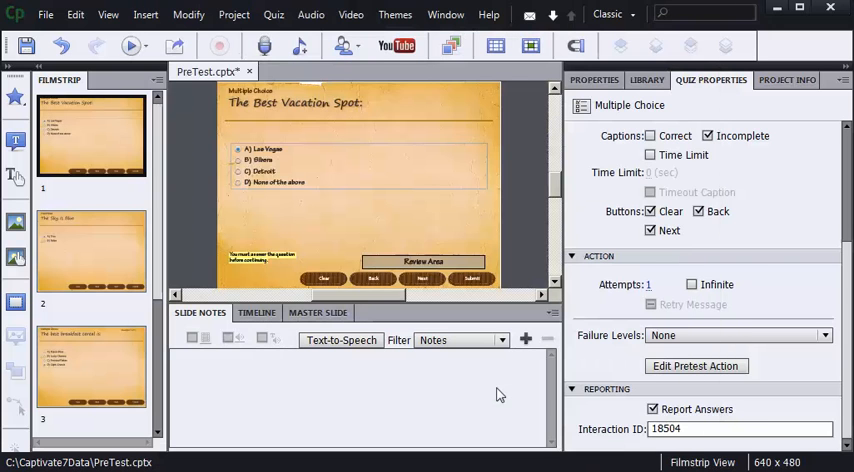
Step: Preview the project, answering B) Sibera and A) True to reach the cereal question
click(46, 15)
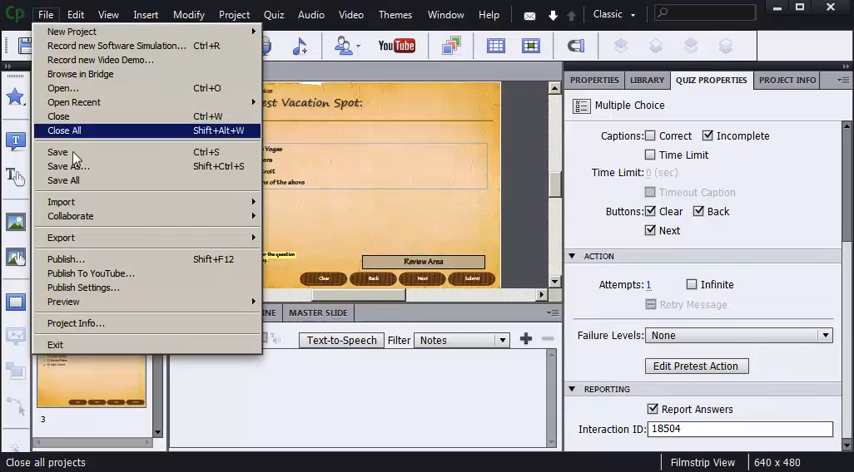
mouse_move(141, 301)
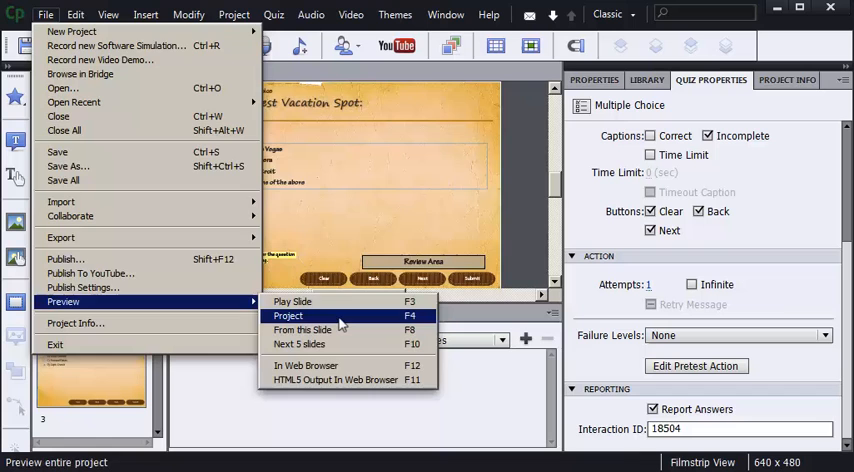
click(300, 314)
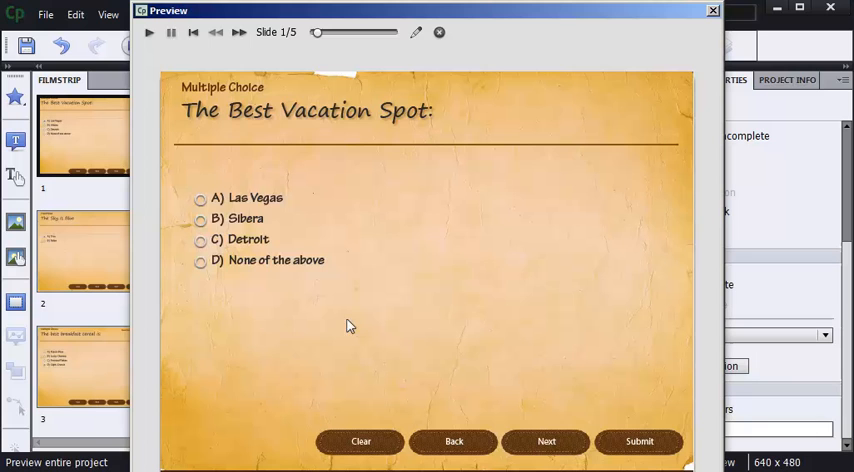
click(201, 220)
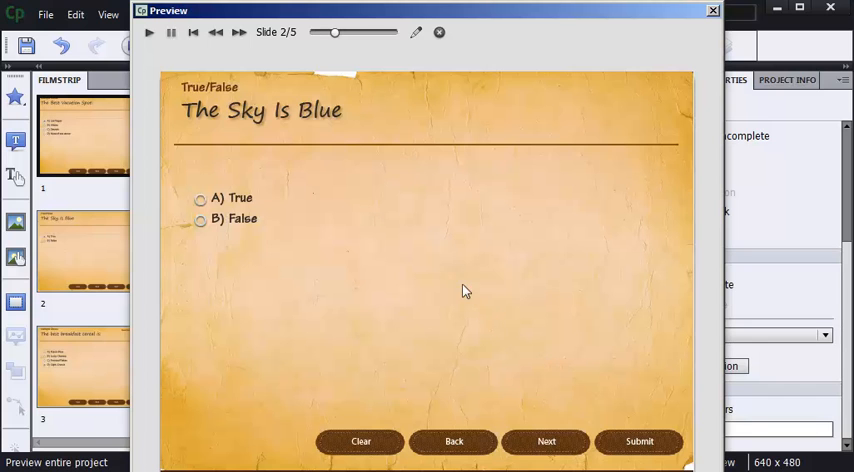
click(200, 198)
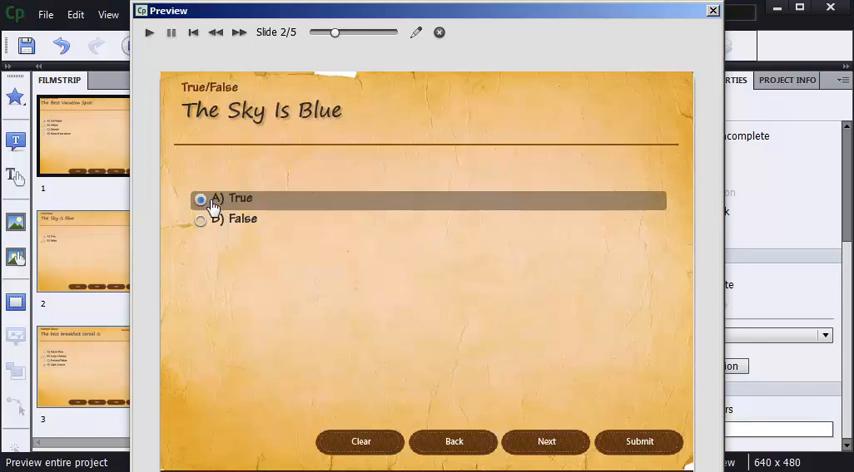
click(630, 443)
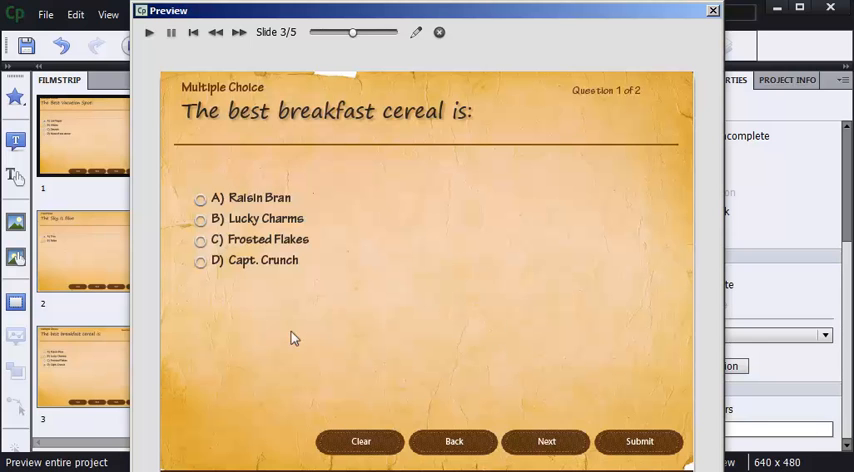
Step: Answer D) Capt. Crunch for the cereal question and continue past the feedback
click(200, 198)
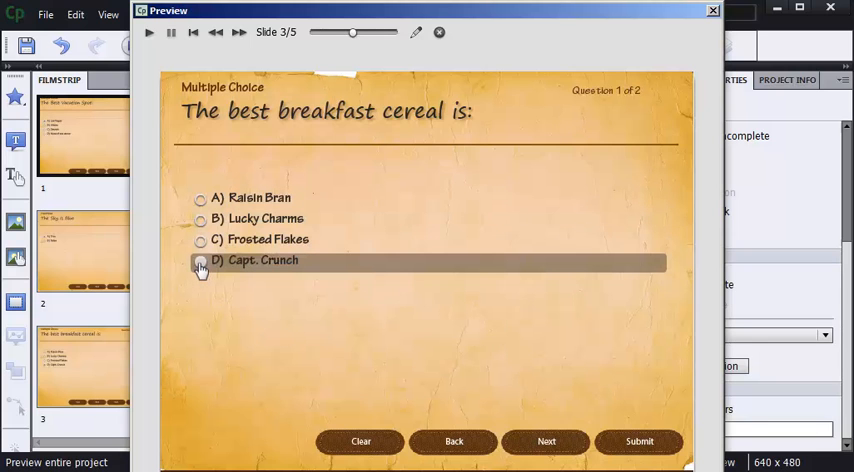
click(201, 262)
click(640, 441)
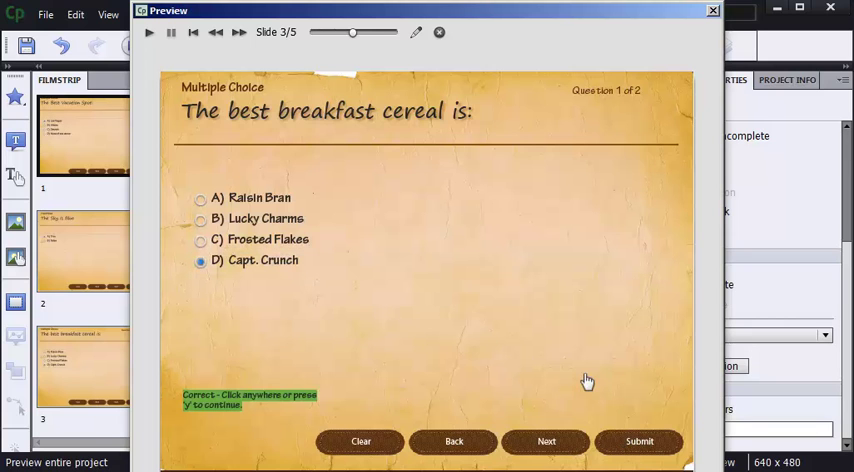
click(579, 314)
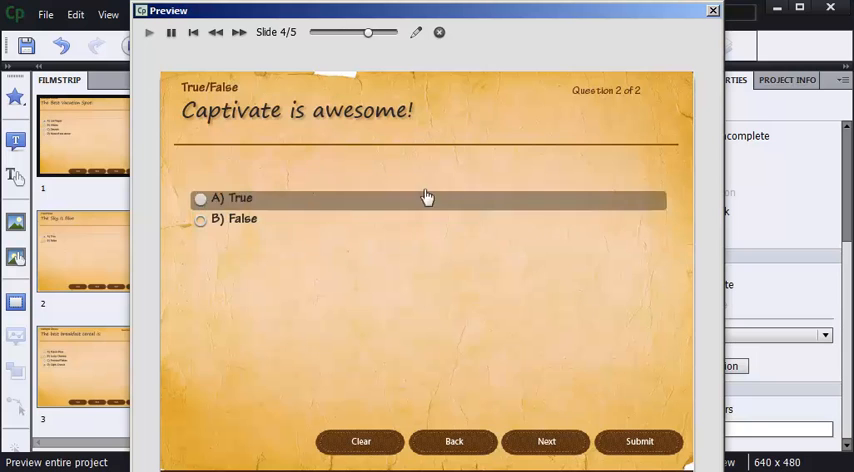
Step: Answer B) False for 'Captivate is awesome!' and continue to the Quiz Results
click(201, 221)
click(640, 441)
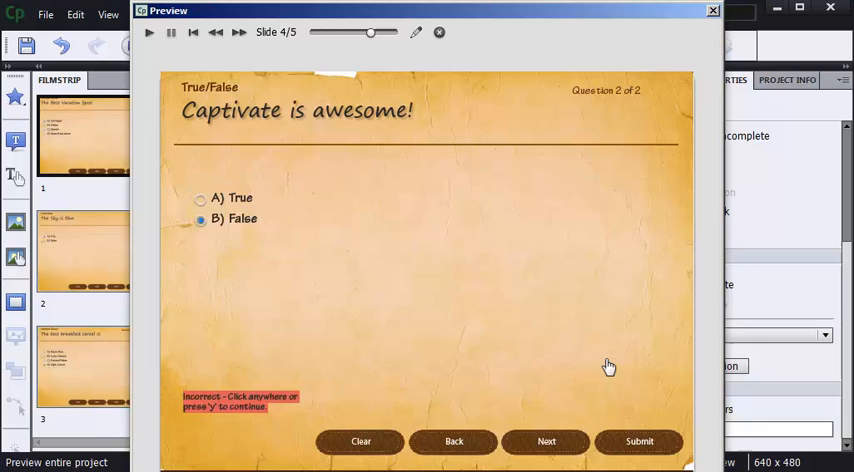
click(604, 355)
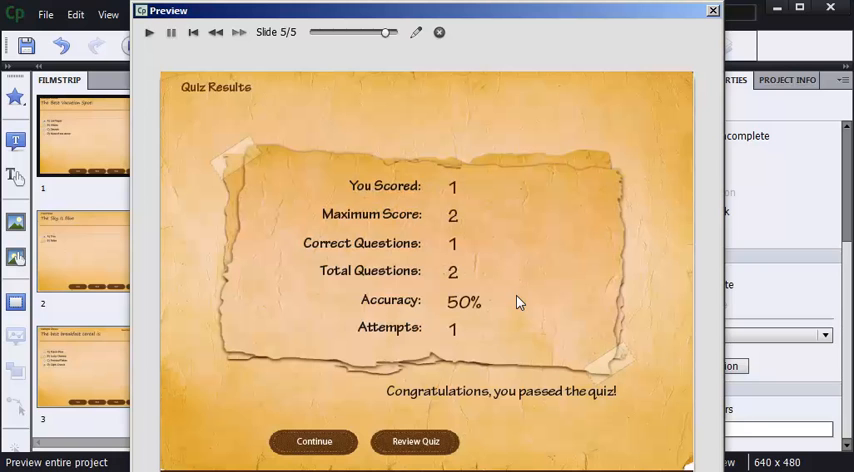
Step: Close the preview and check Quiz Preferences > Pass or Fail shows a 50% passing threshold
click(712, 11)
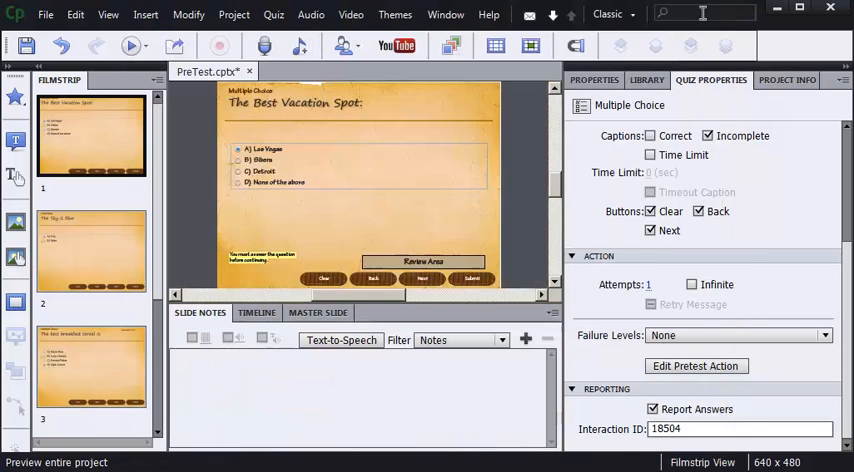
click(274, 14)
click(293, 168)
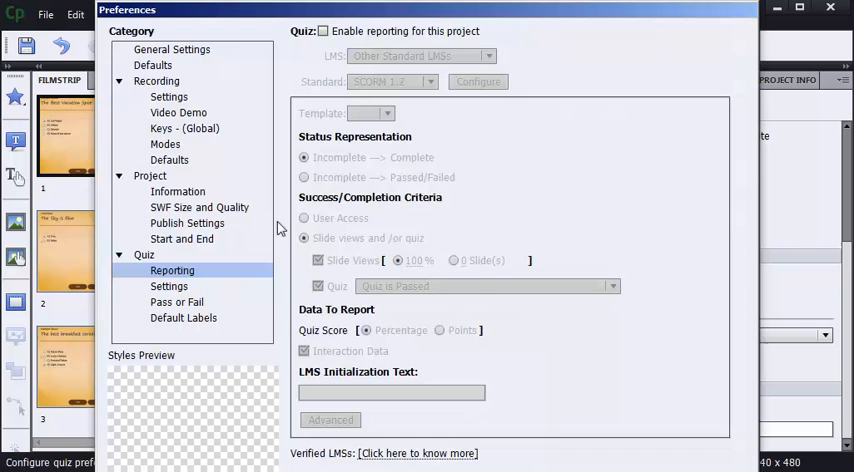
click(178, 302)
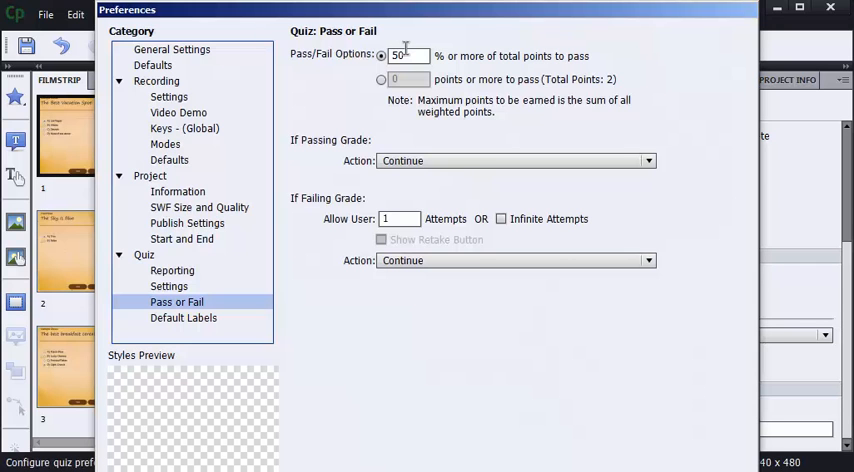
key(Escape)
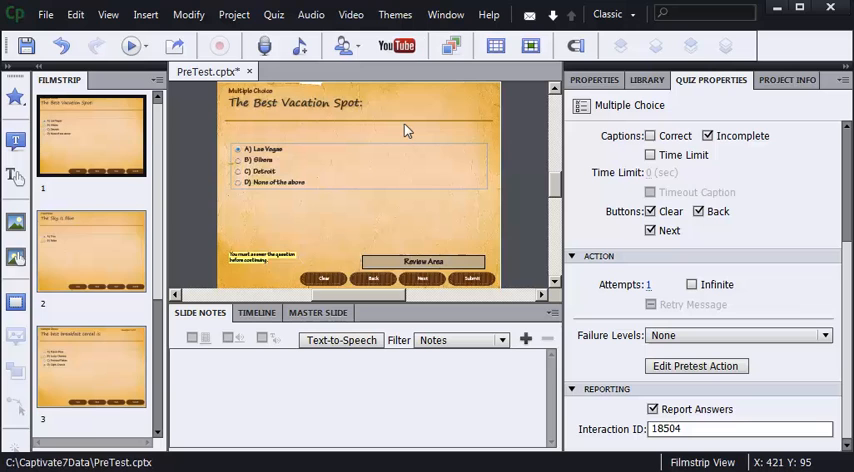